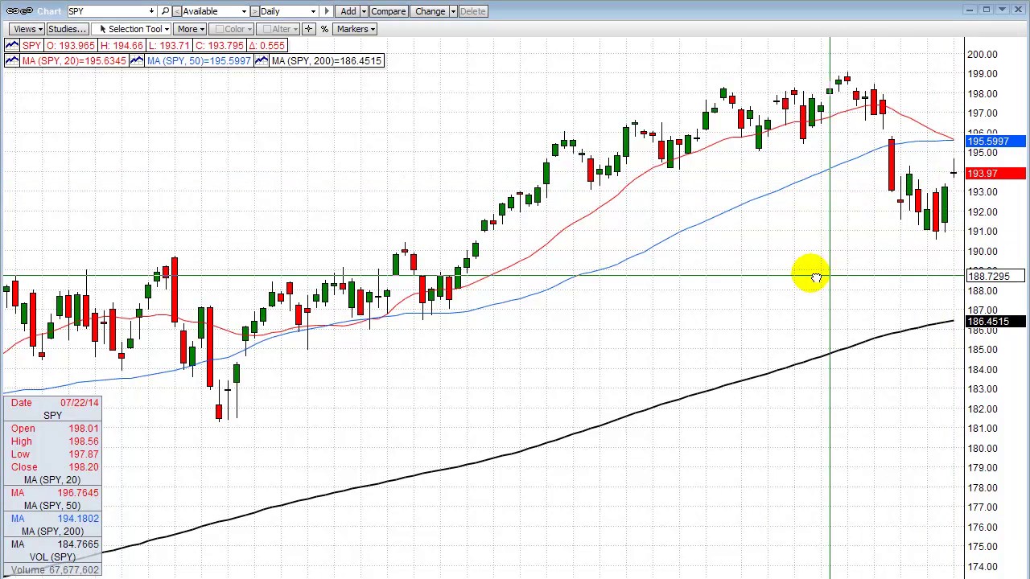
# Step: Switch the SPY chart from daily to 10-minute bars
pyautogui.scroll(-2, 813, 277)
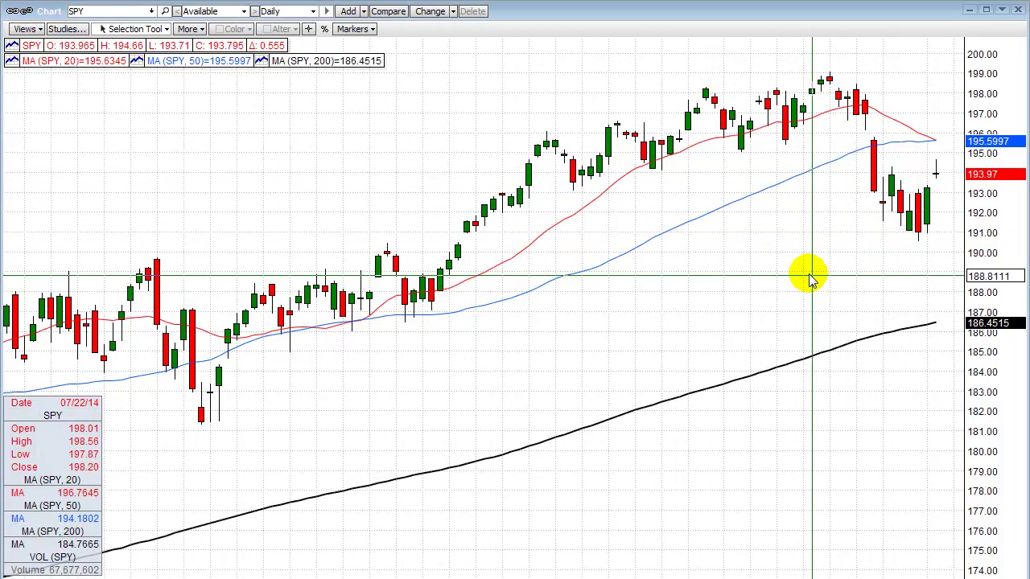
pyautogui.click(314, 11)
pyautogui.click(287, 38)
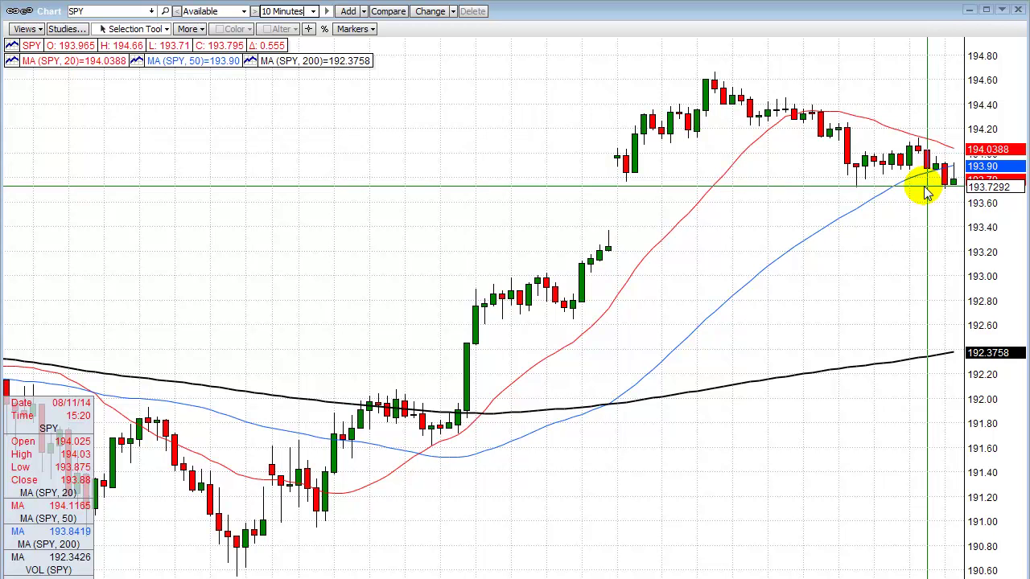
# Step: Show the SPY chart in 60-minute bars for comparison, and return it to 10-minute bars
pyautogui.click(313, 12)
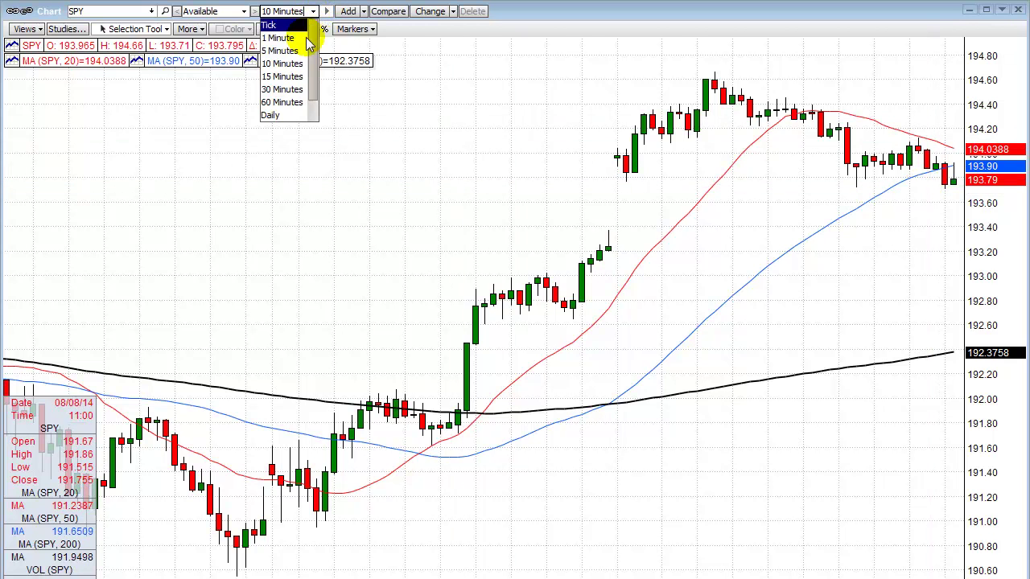
pyautogui.click(294, 105)
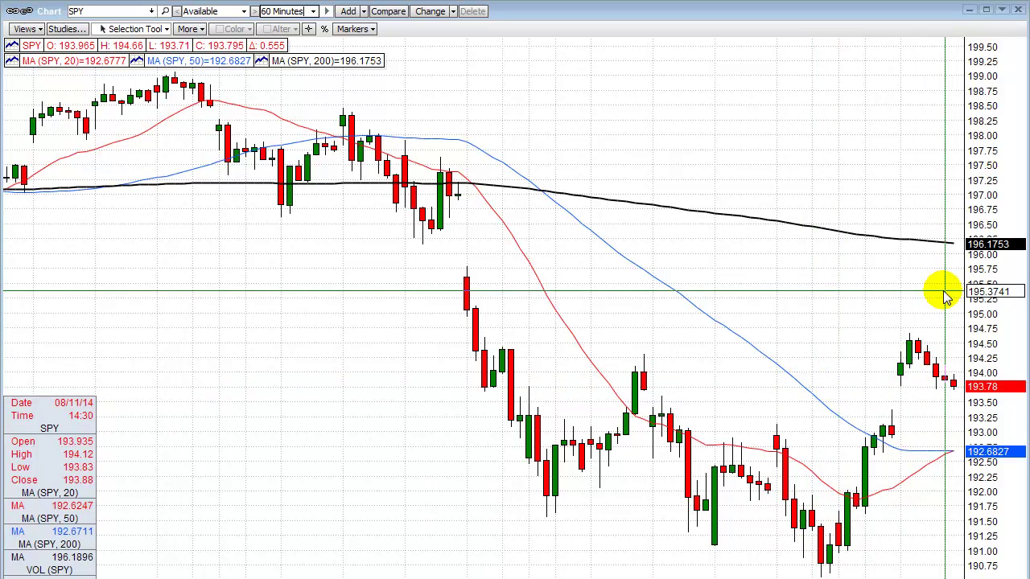
pyautogui.click(313, 11)
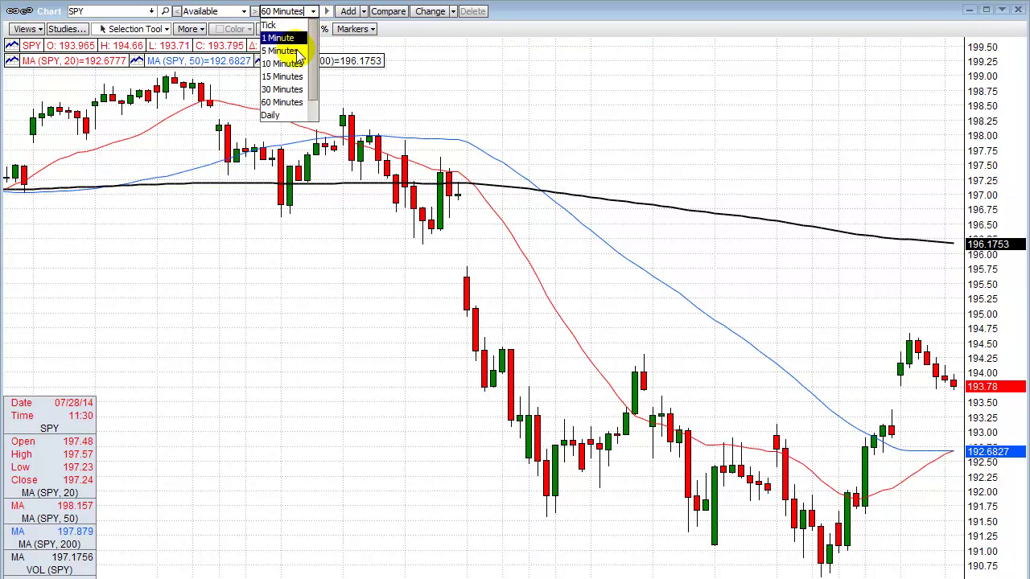
pyautogui.click(289, 64)
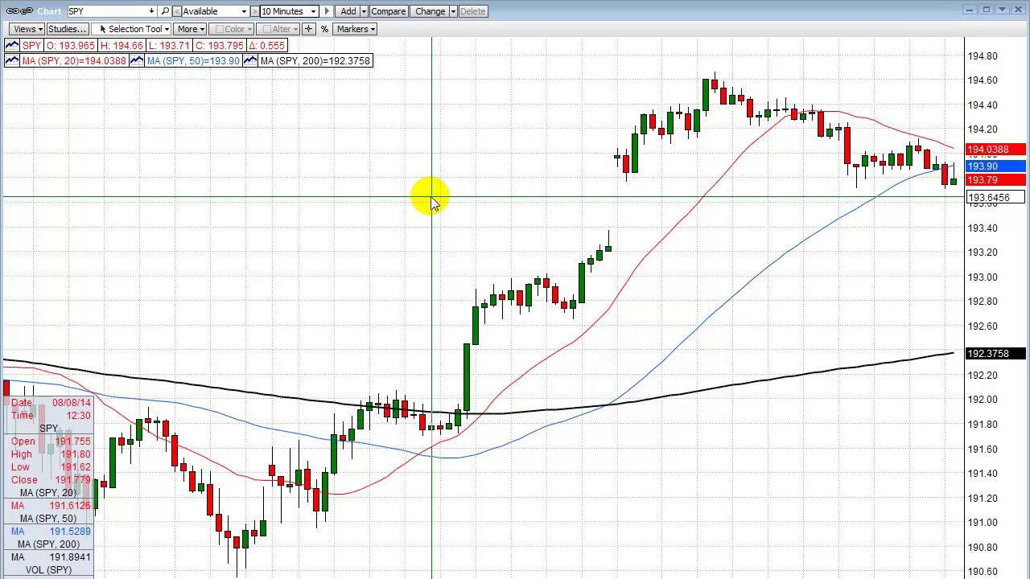
# Step: Return the SPY chart to daily bars and examine the most recent candles against the moving averages
pyautogui.click(313, 14)
pyautogui.click(274, 115)
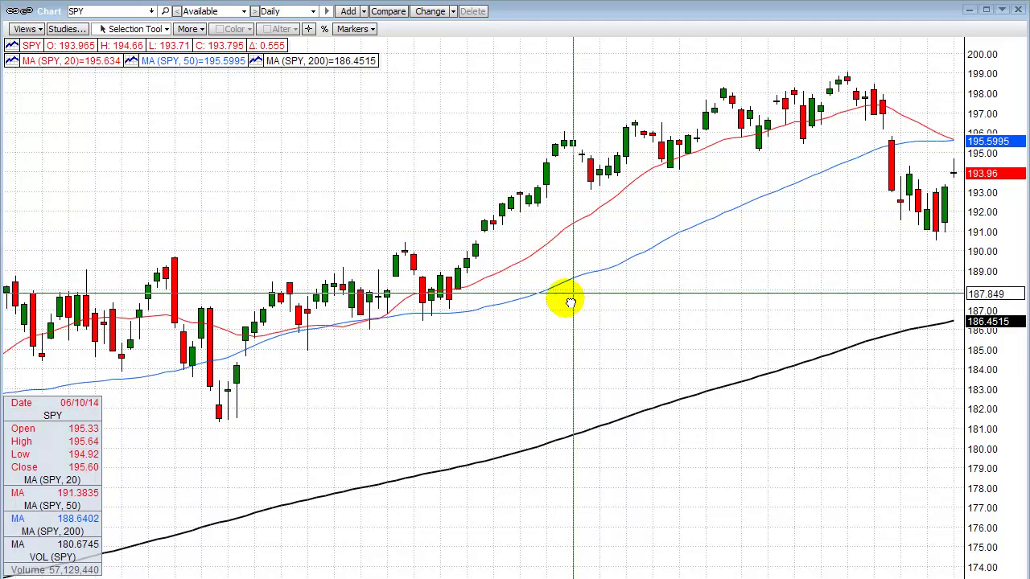
pyautogui.scroll(-3, 555, 299)
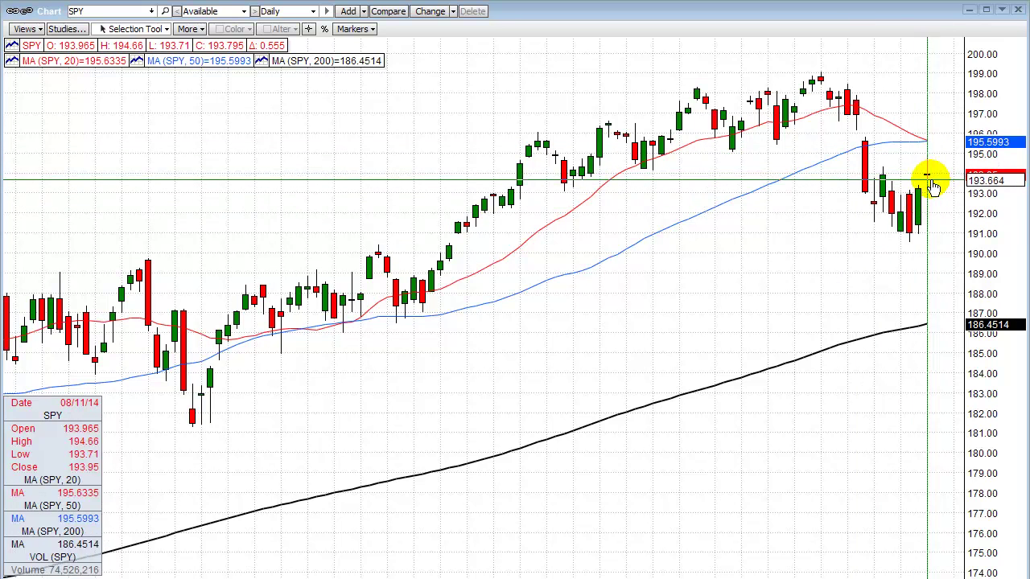
pyautogui.moveTo(812, 273); pyautogui.dragTo(774, 283)
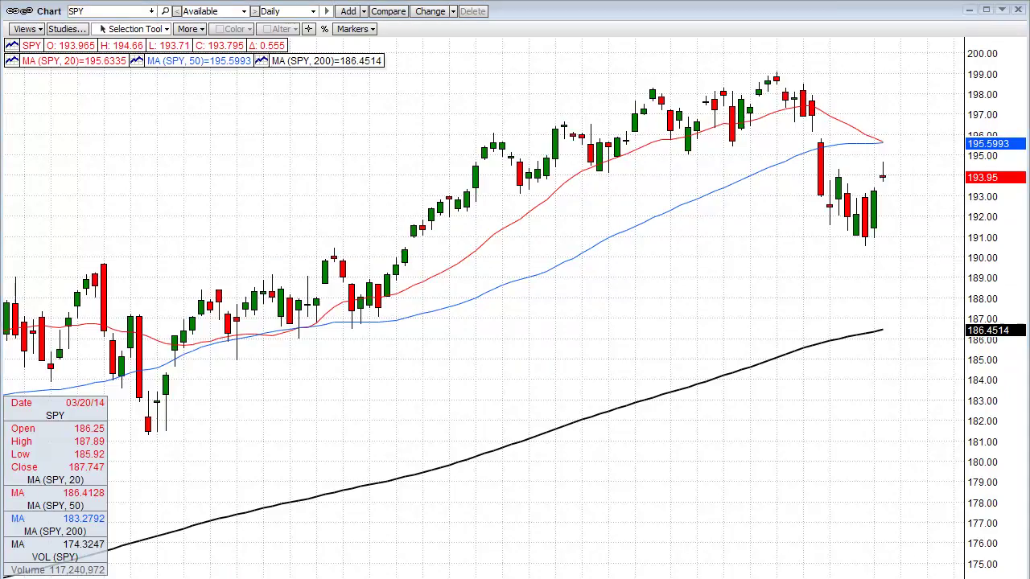
# Step: Load the daily chart for the symbol GLD and examine its recent price action
pyautogui.write('GLD')
pyautogui.press('Return')
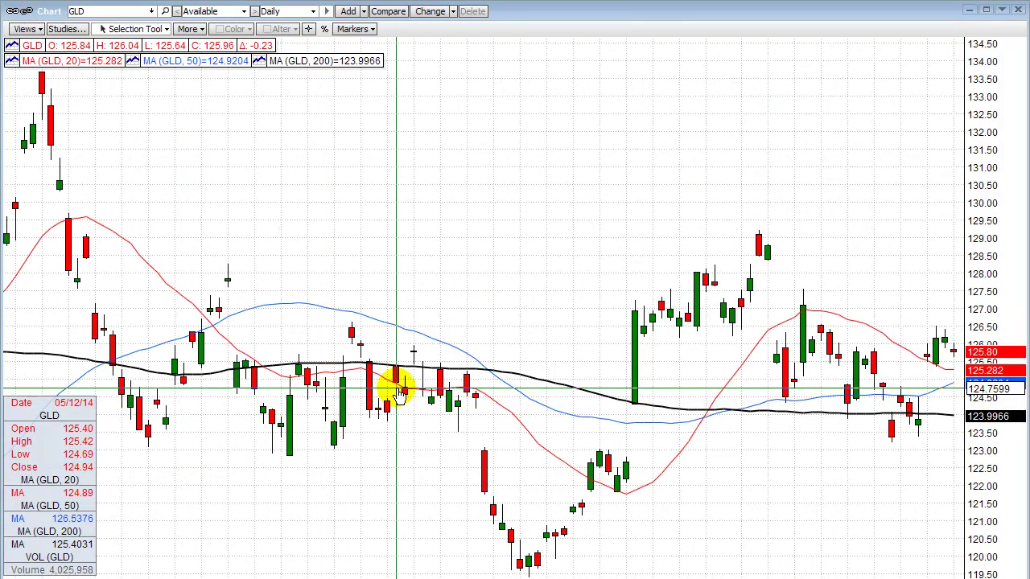
pyautogui.hscroll(1, 515, 260)
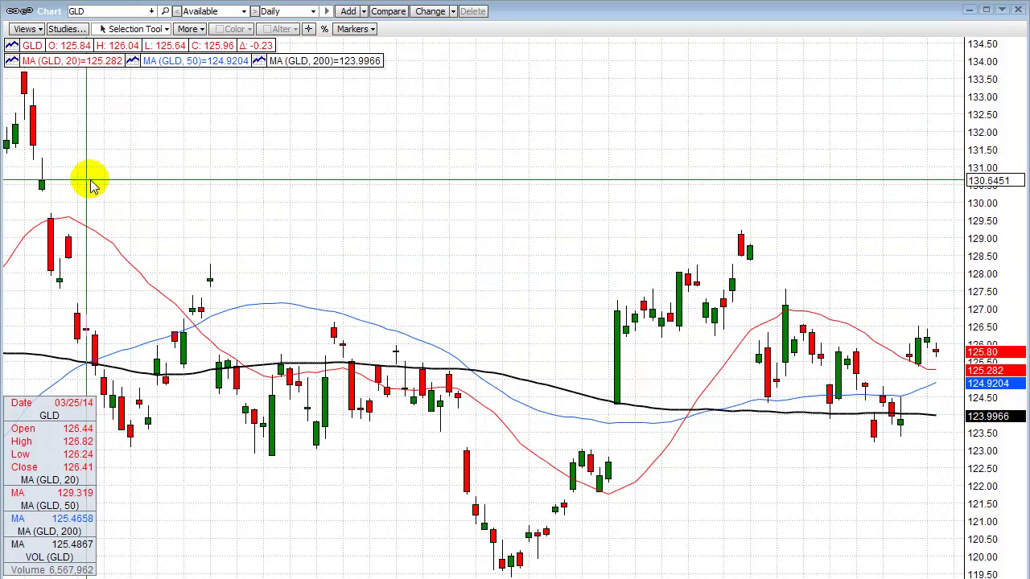
# Step: Change the daily chart's symbol to SLV and examine its recent price action
pyautogui.click(115, 11)
pyautogui.write('S')
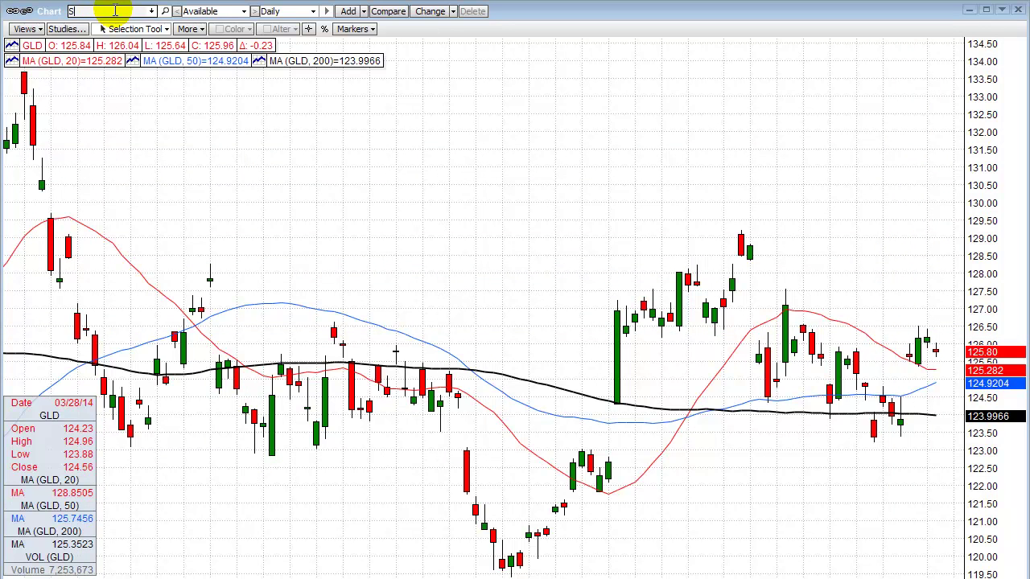
pyautogui.write('LV')
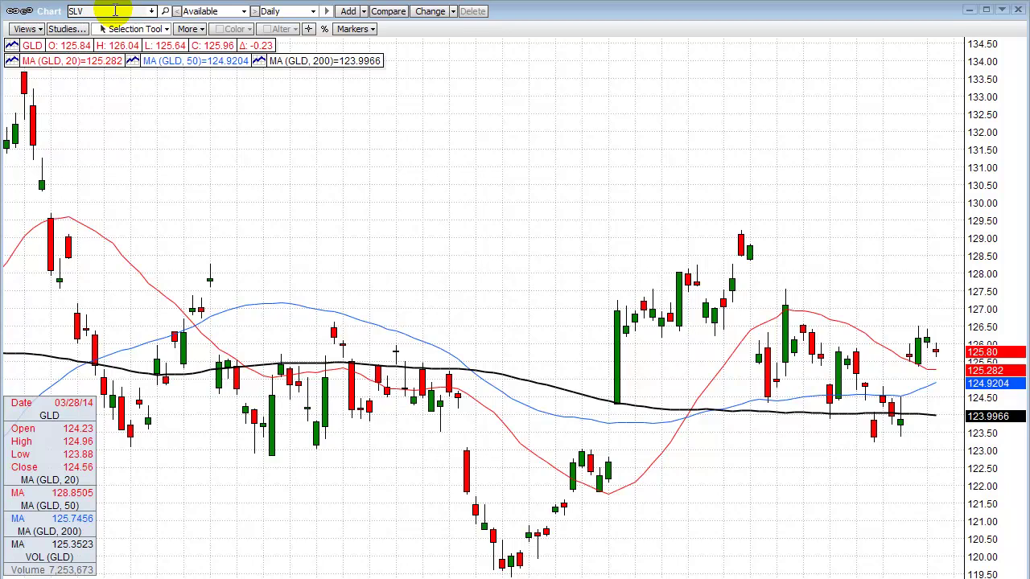
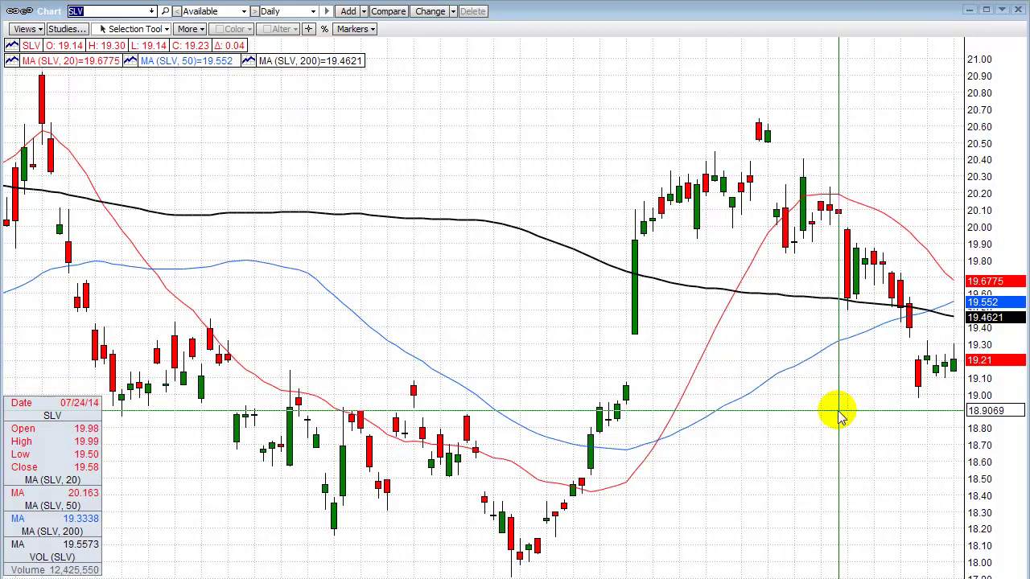
pyautogui.scroll(-3, 793, 416)
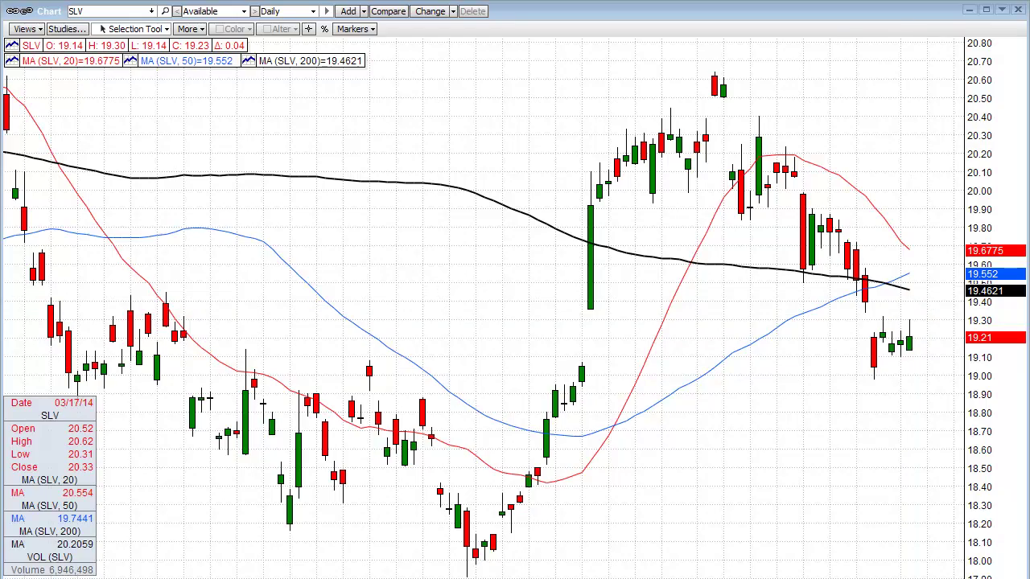
# Step: Change the daily chart's symbol to GDX and examine its recent price action
pyautogui.write('GDX')
pyautogui.press('Return')
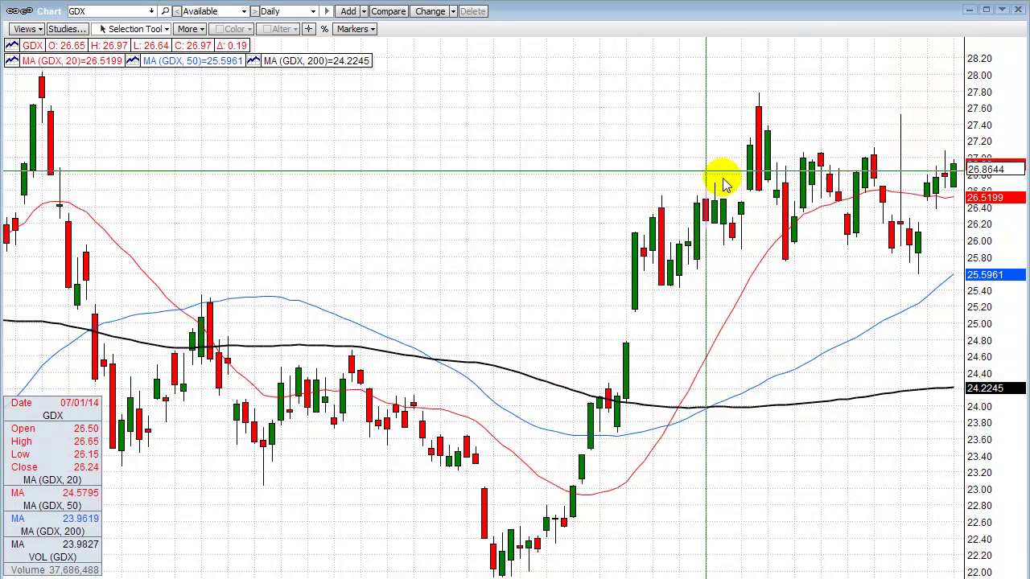
pyautogui.moveTo(655, 157); pyautogui.dragTo(600, 156)
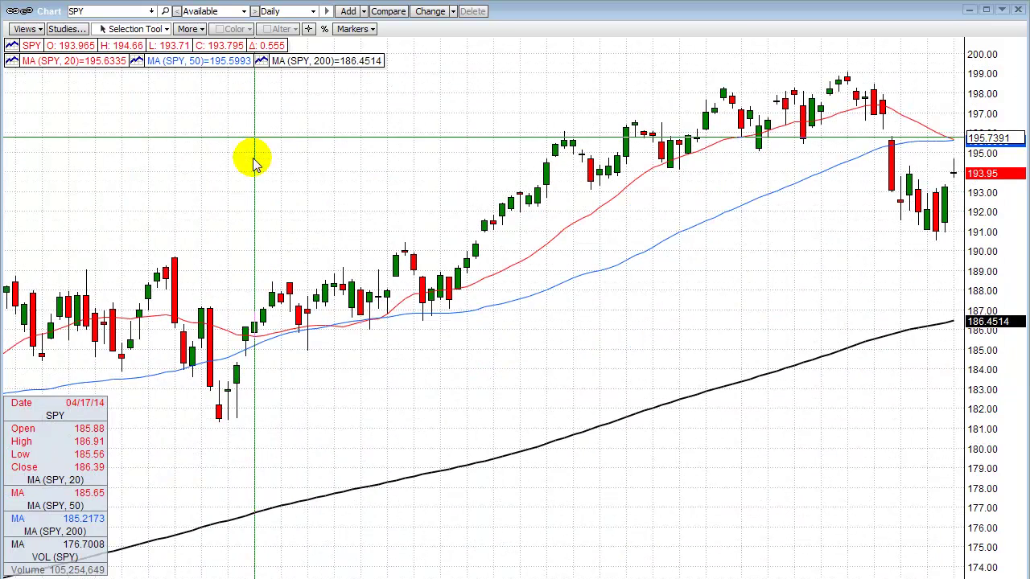
# Step: Draw a Fibonacci retracement on the daily SPY chart from about 199.10 down to about 190.25
pyautogui.click(158, 29)
pyautogui.click(160, 253)
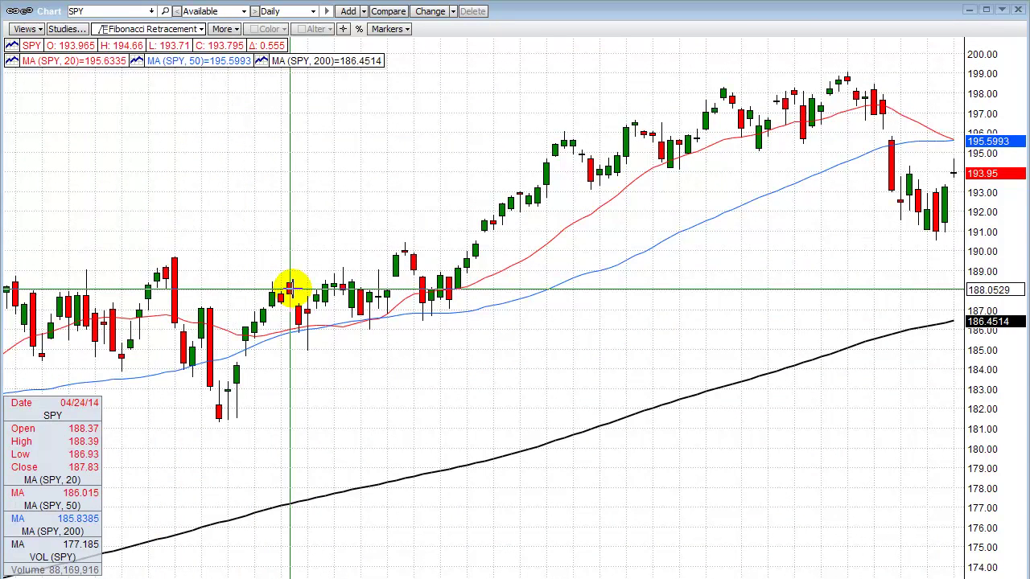
pyautogui.moveTo(634, 72)
pyautogui.mouseDown()
pyautogui.moveTo(684, 259)
pyautogui.moveTo(679, 233)
pyautogui.moveTo(680, 357)
pyautogui.moveTo(683, 243)
pyautogui.moveTo(680, 251)
pyautogui.moveTo(690, 248)
pyautogui.mouseUp()
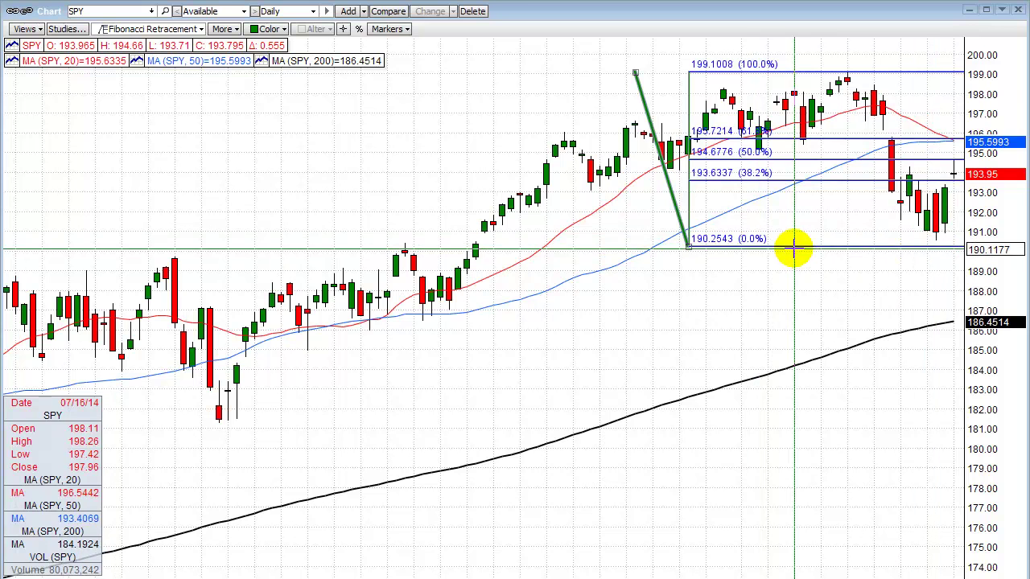
# Step: Set the price of the Fibonacci retracement's second point to 190.55 in its properties
pyautogui.rightClick(785, 75)
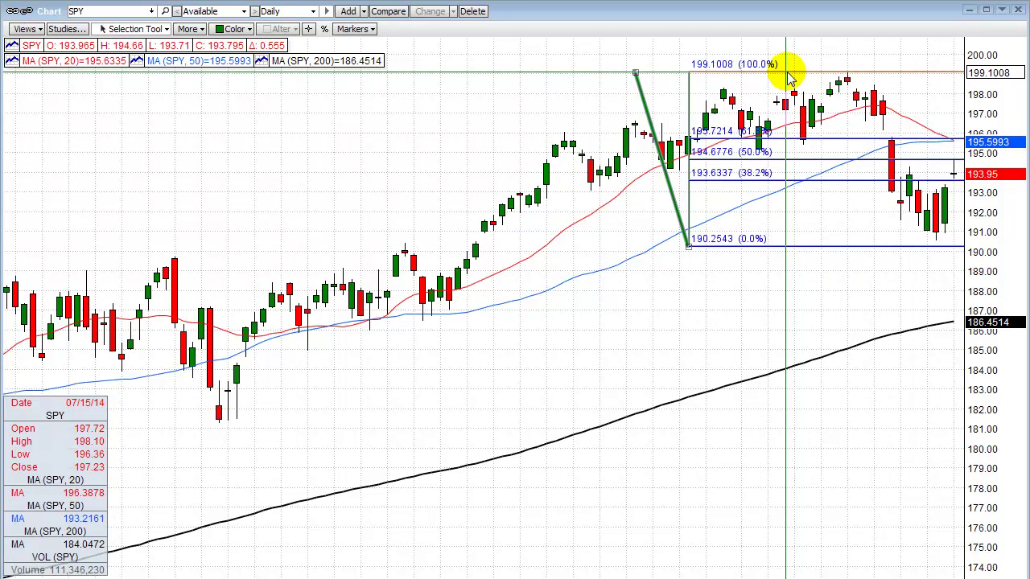
pyautogui.click(803, 80)
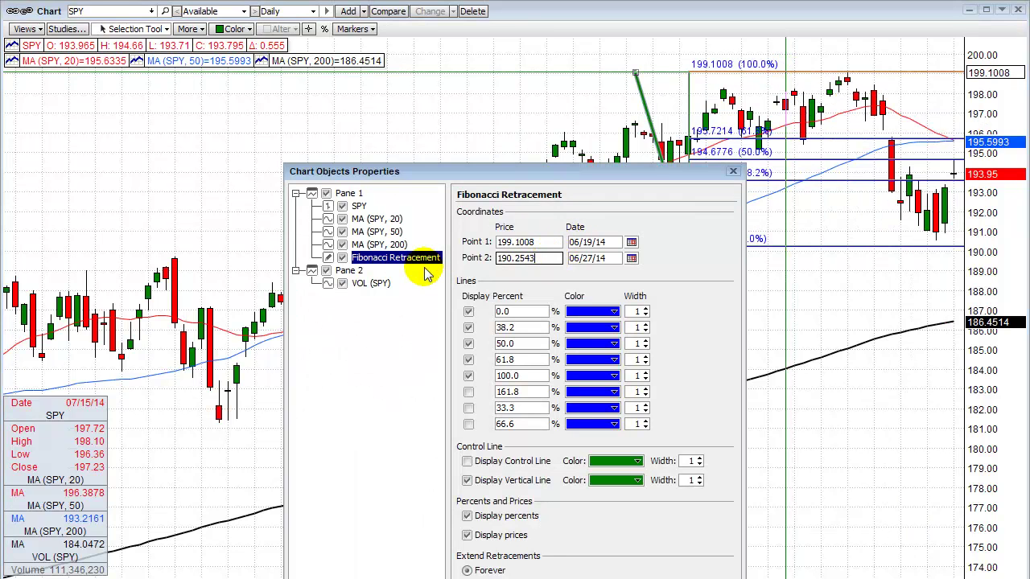
pyautogui.press('BackSpace')
pyautogui.press('BackSpace')
pyautogui.press('BackSpace')
pyautogui.press('BackSpace')
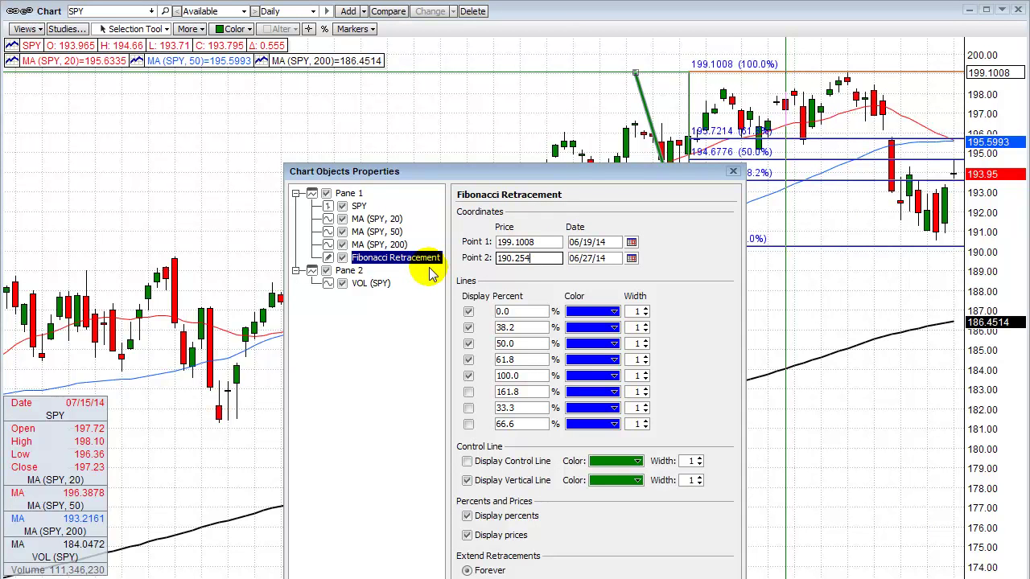
pyautogui.write('55')
pyautogui.press('Return')
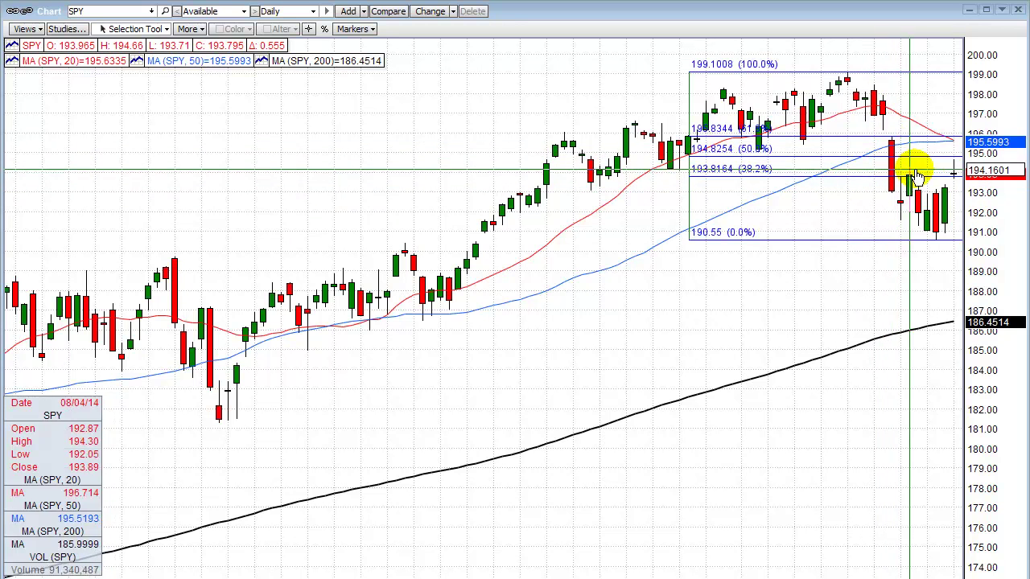
# Step: Examine the retracement levels against the recent SPY candles and delete the Fibonacci retracement from the chart
pyautogui.scroll(-1, 837, 306)
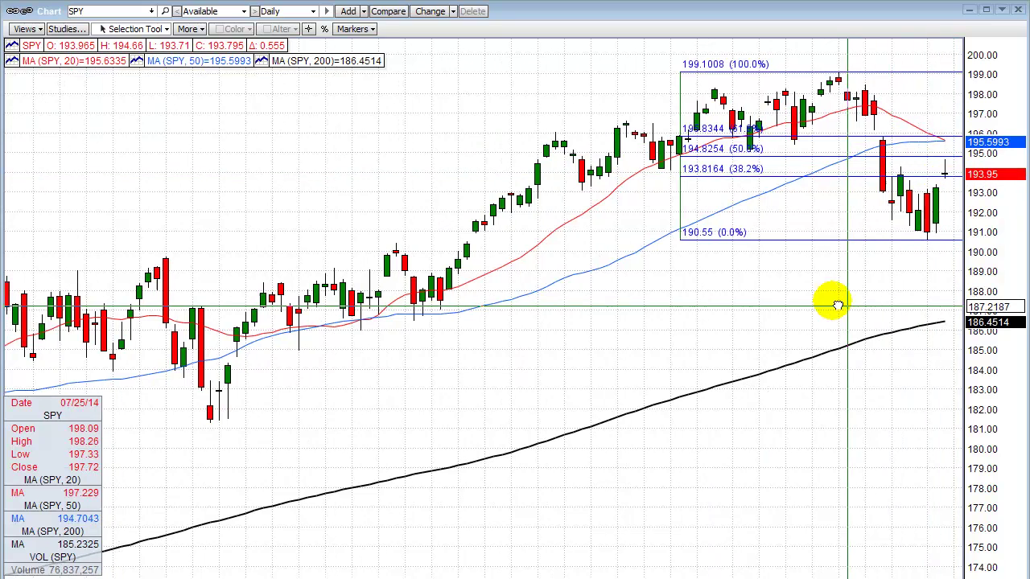
pyautogui.scroll(-2, 840, 301)
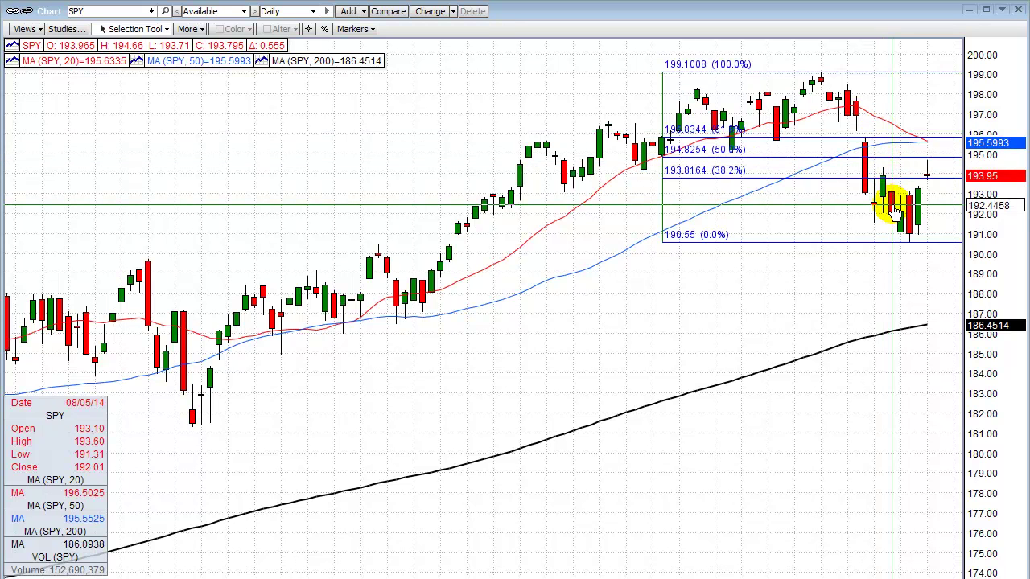
pyautogui.rightClick(827, 79)
pyautogui.click(830, 97)
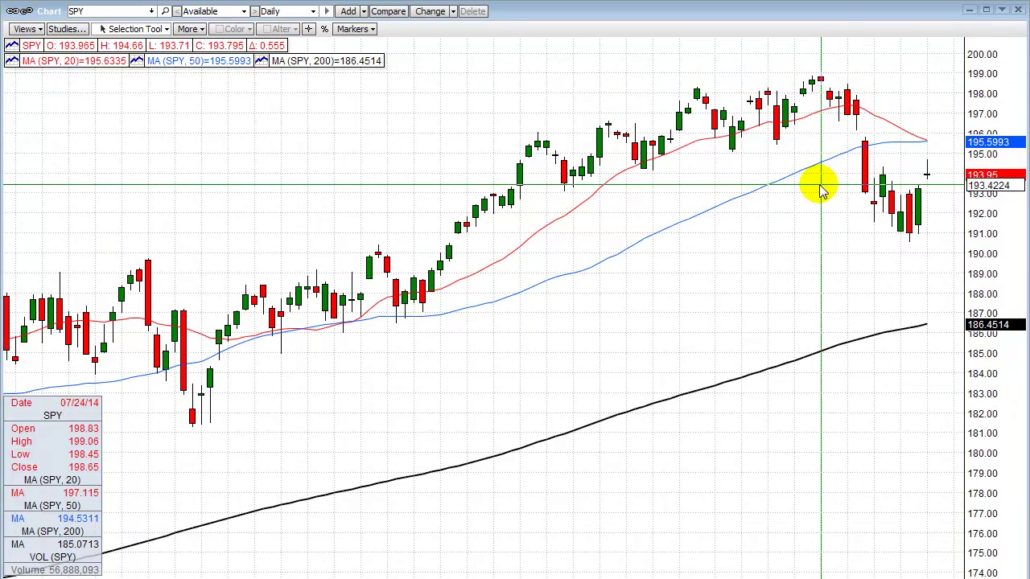